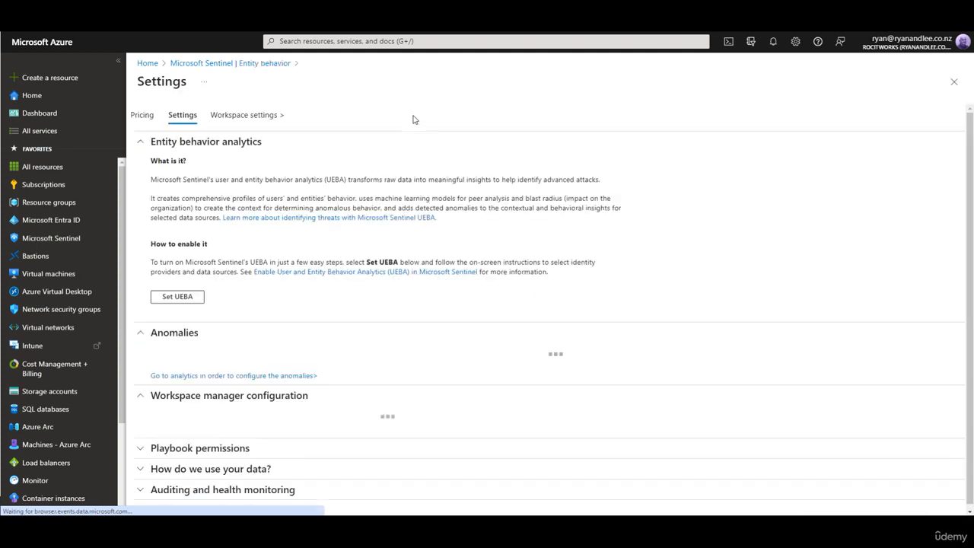
Step: Start the UEBA setup, turn on the UEBA feature and select Microsoft Entra ID as the directory service to sync
{"action": "left_click", "coordinate": [175, 300]}
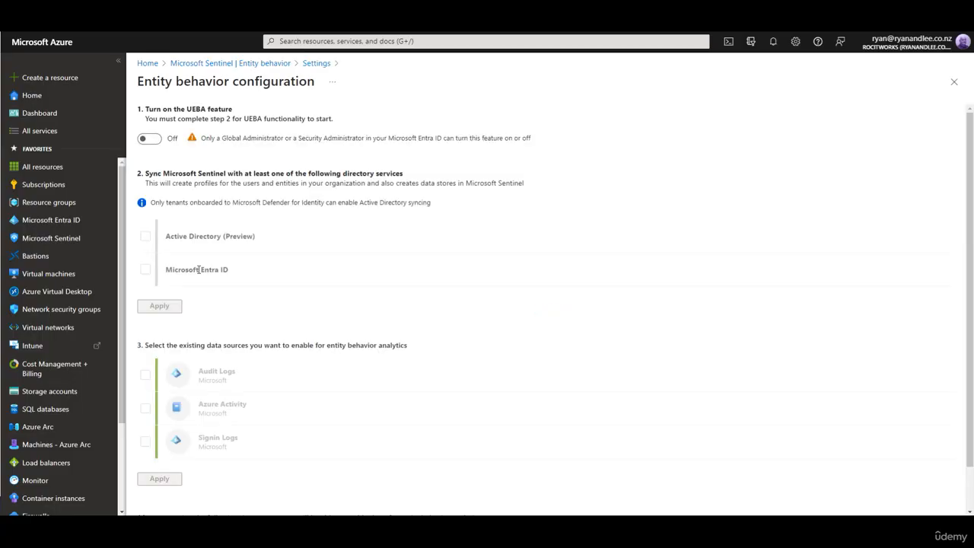
{"action": "left_click", "coordinate": [149, 139]}
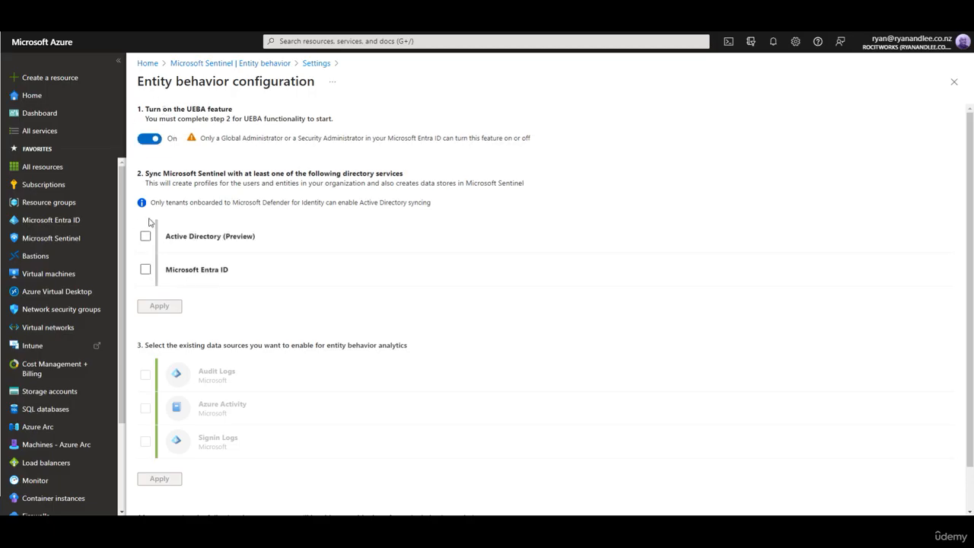
{"action": "left_click", "coordinate": [146, 271]}
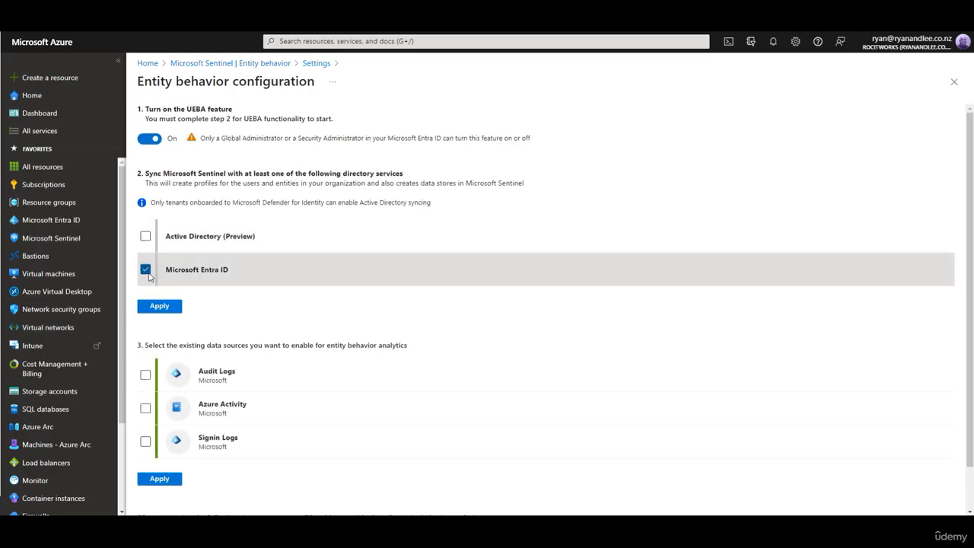
Step: Enable the Audit Logs, Azure Activity and Signin Logs data sources, then apply both the directory sync and data source selections
{"action": "left_click", "coordinate": [146, 375]}
{"action": "left_click", "coordinate": [146, 409]}
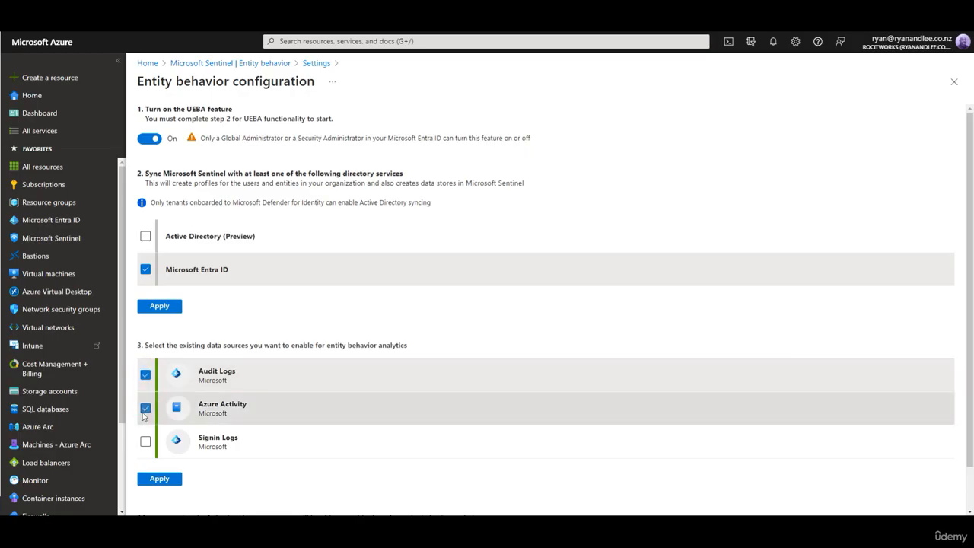
{"action": "left_click", "coordinate": [145, 442]}
{"action": "left_click", "coordinate": [167, 307]}
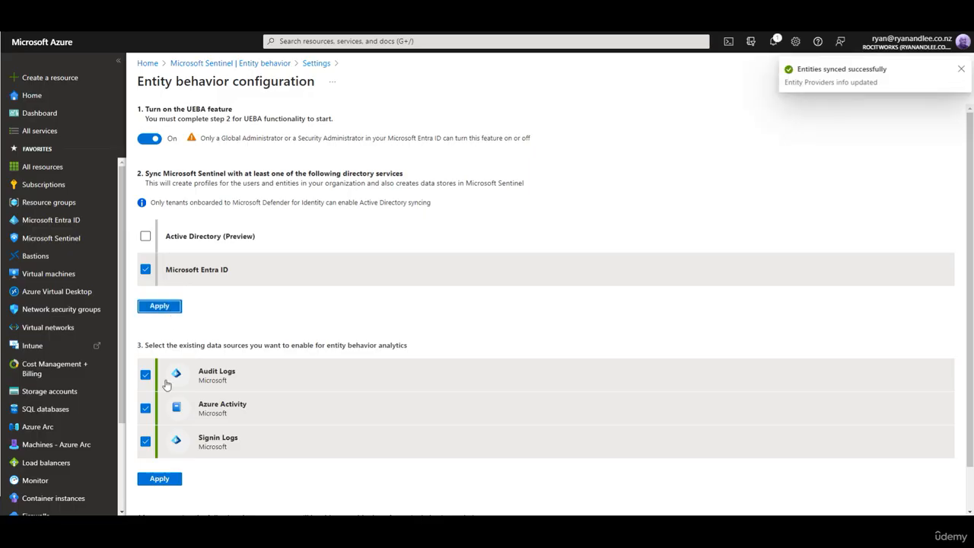
{"action": "left_click", "coordinate": [166, 480]}
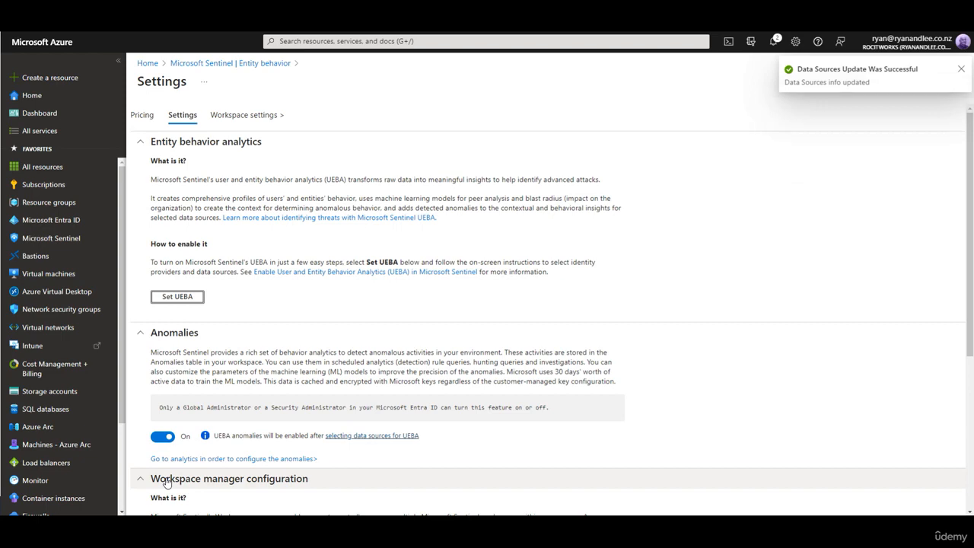
Step: Open the Anomalies list under Analytics in the sentinel-training-lab-ws Microsoft Sentinel workspace
{"action": "scroll", "coordinate": [258, 466], "scroll_direction": "down", "scroll_amount": 3}
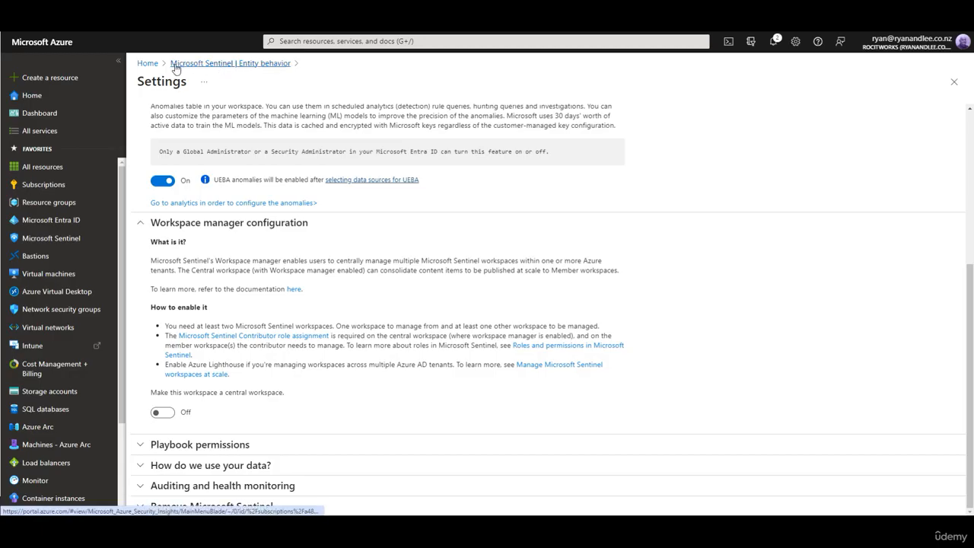
{"action": "left_click", "coordinate": [64, 242]}
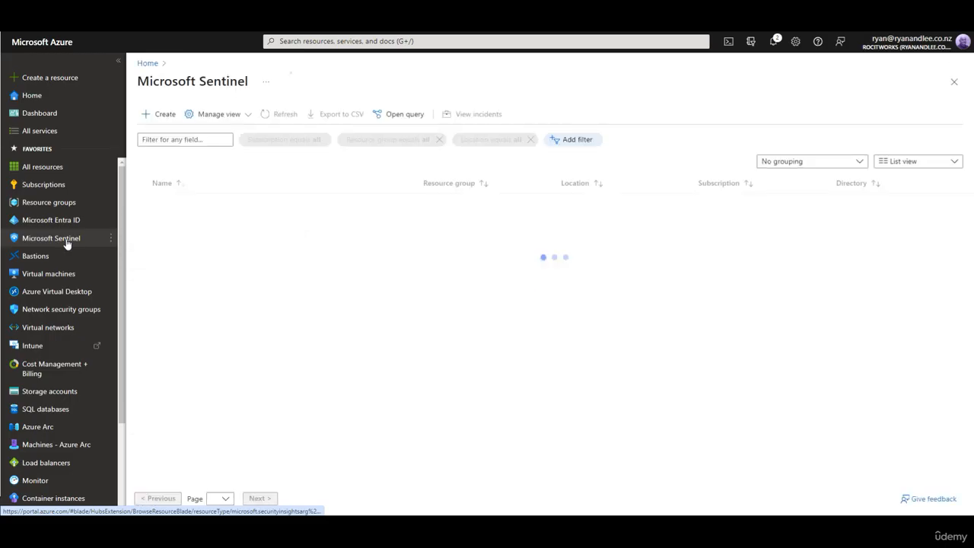
{"action": "left_click", "coordinate": [201, 201]}
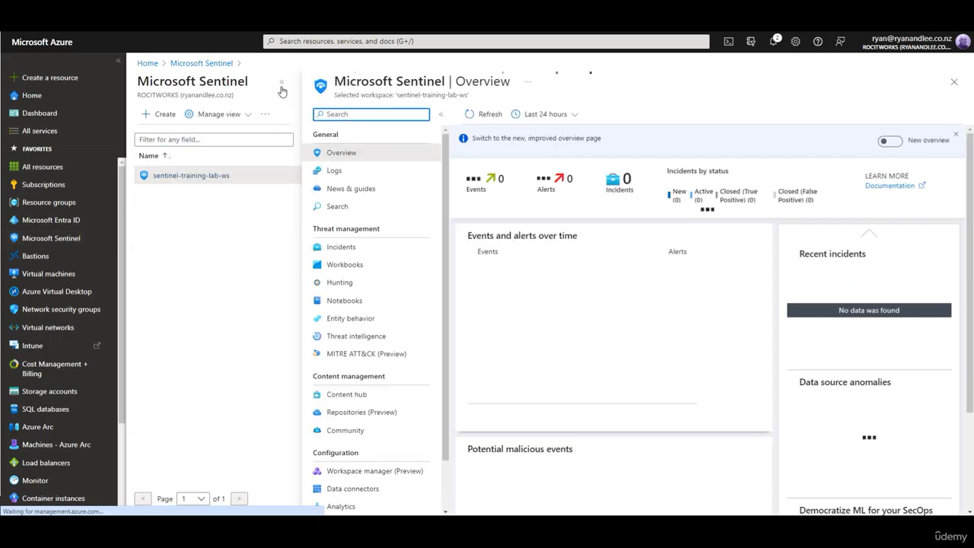
{"action": "scroll", "coordinate": [200, 371], "scroll_direction": "down", "scroll_amount": 1}
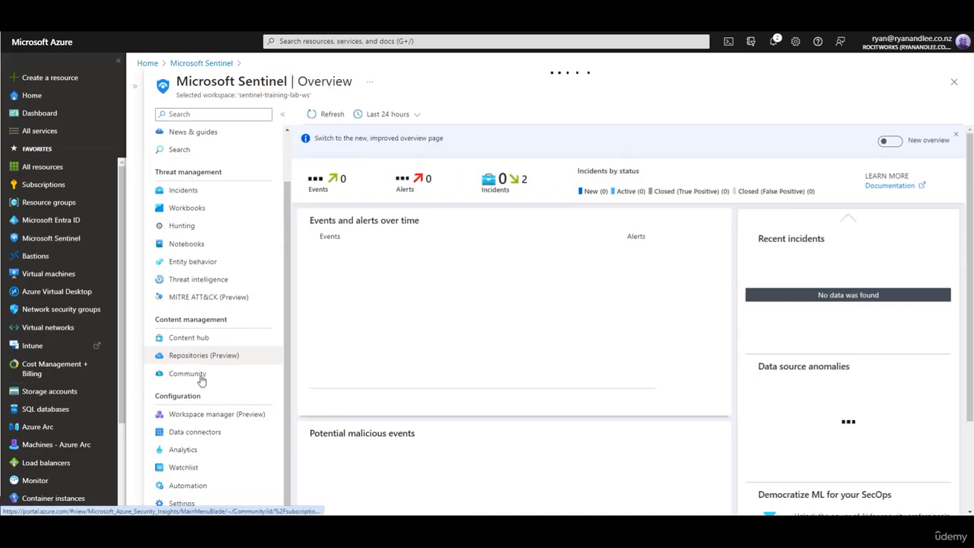
{"action": "left_click", "coordinate": [191, 451]}
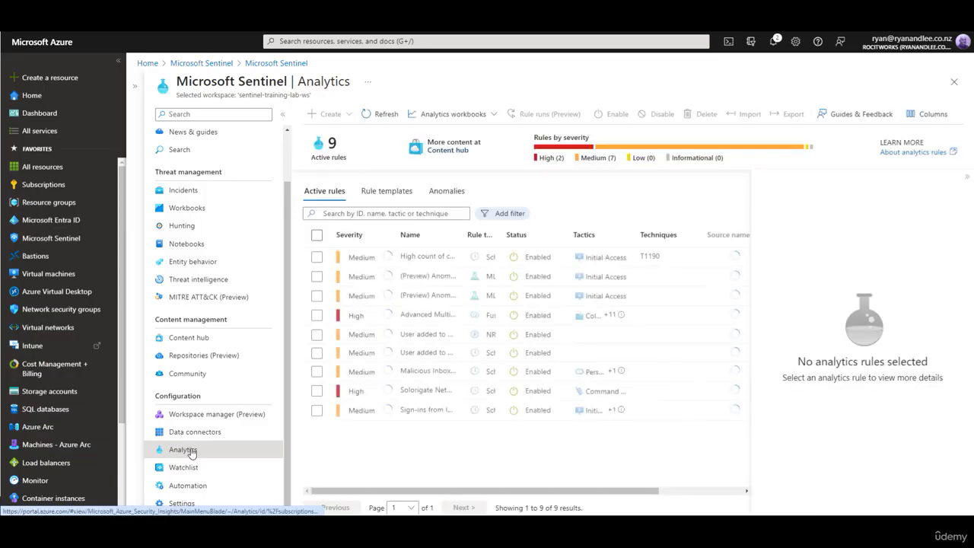
{"action": "left_click", "coordinate": [448, 192]}
Step: Filter the anomaly rules by the Microsoft Entra ID data source, searching the source list for "entra"
{"action": "left_click", "coordinate": [501, 215]}
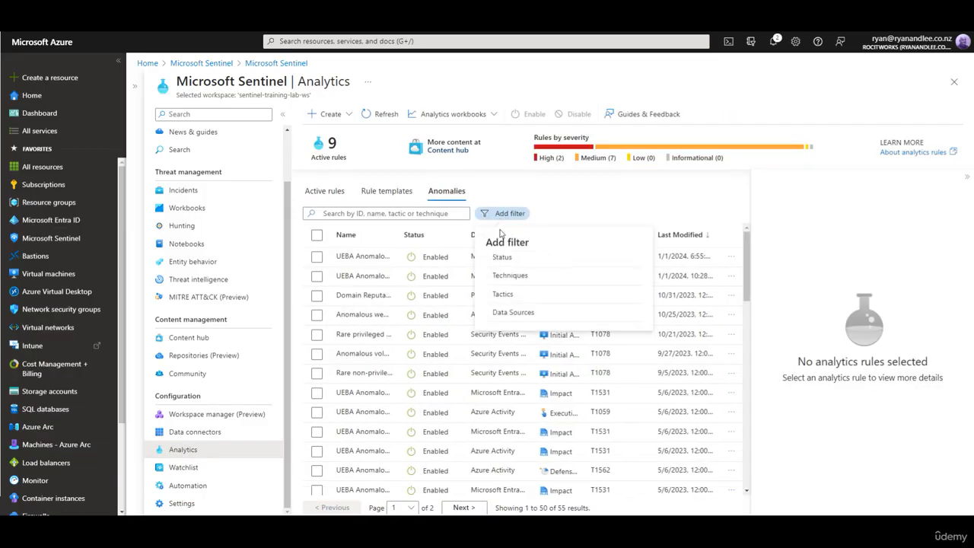
{"action": "left_click", "coordinate": [506, 309]}
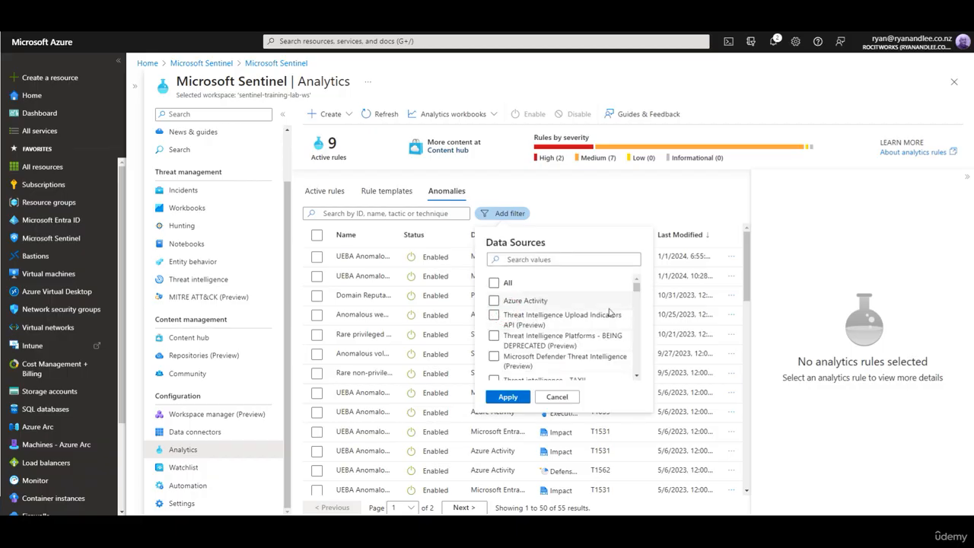
{"action": "scroll", "coordinate": [604, 348], "scroll_direction": "down", "scroll_amount": 5}
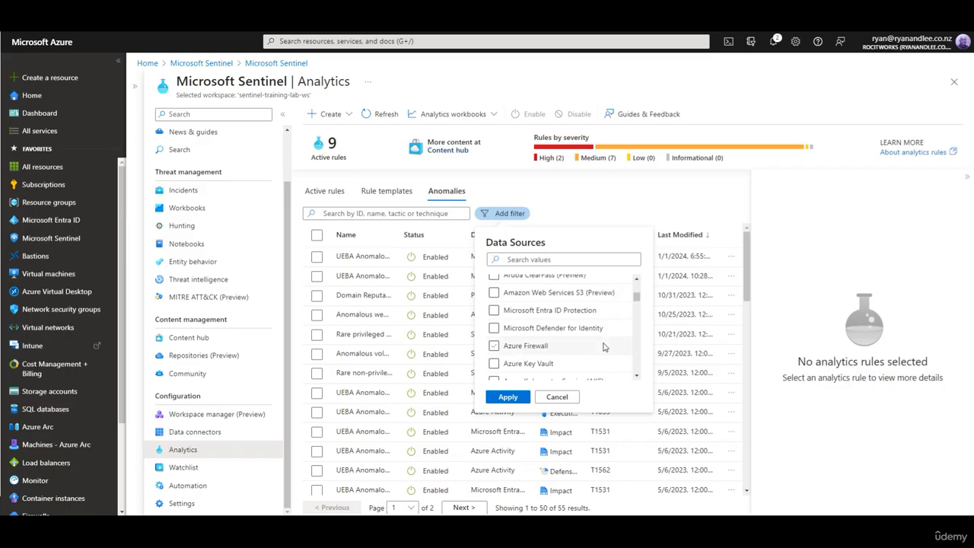
{"action": "scroll", "coordinate": [604, 348], "scroll_direction": "down", "scroll_amount": 5}
{"action": "scroll", "coordinate": [604, 347], "scroll_direction": "down", "scroll_amount": 5}
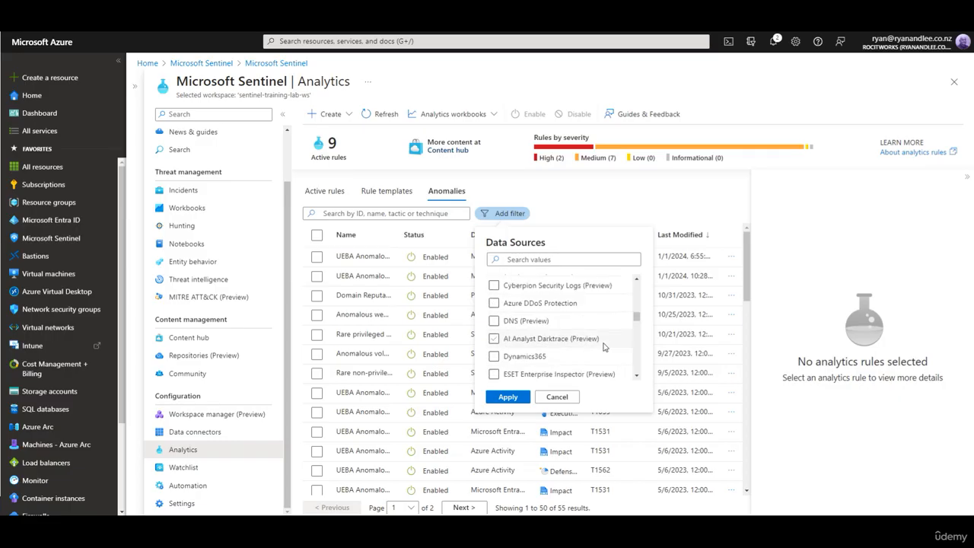
{"action": "left_click", "coordinate": [512, 260]}
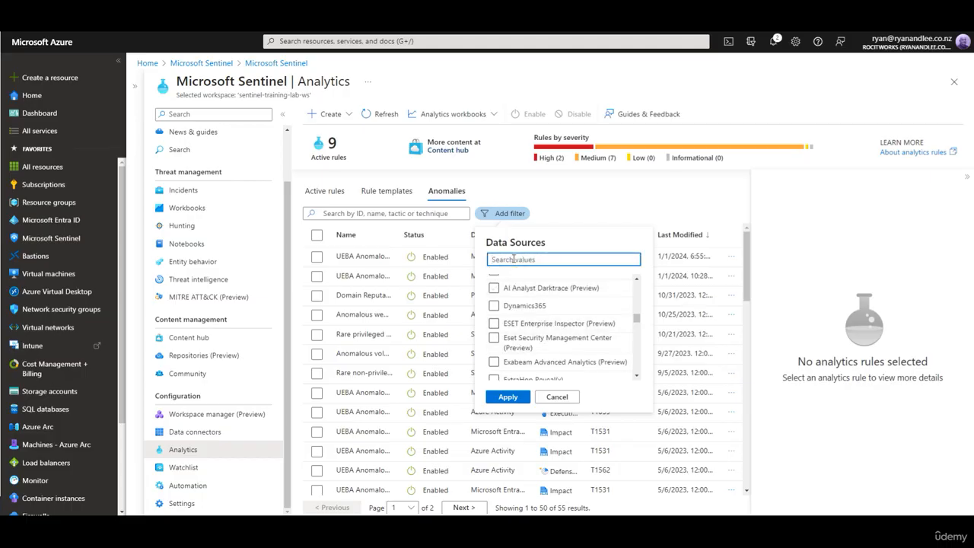
{"action": "type", "text": "en"}
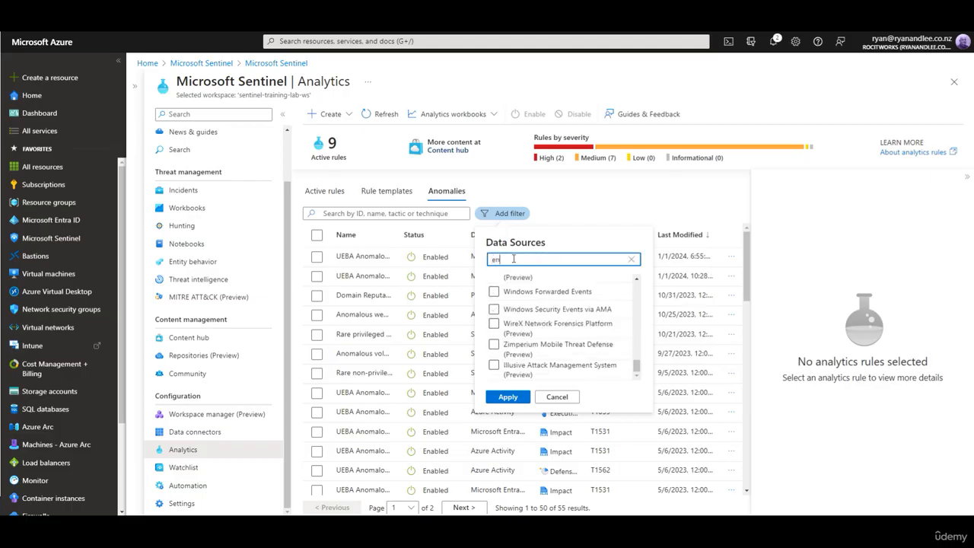
{"action": "type", "text": "tra"}
{"action": "left_click", "coordinate": [494, 302]}
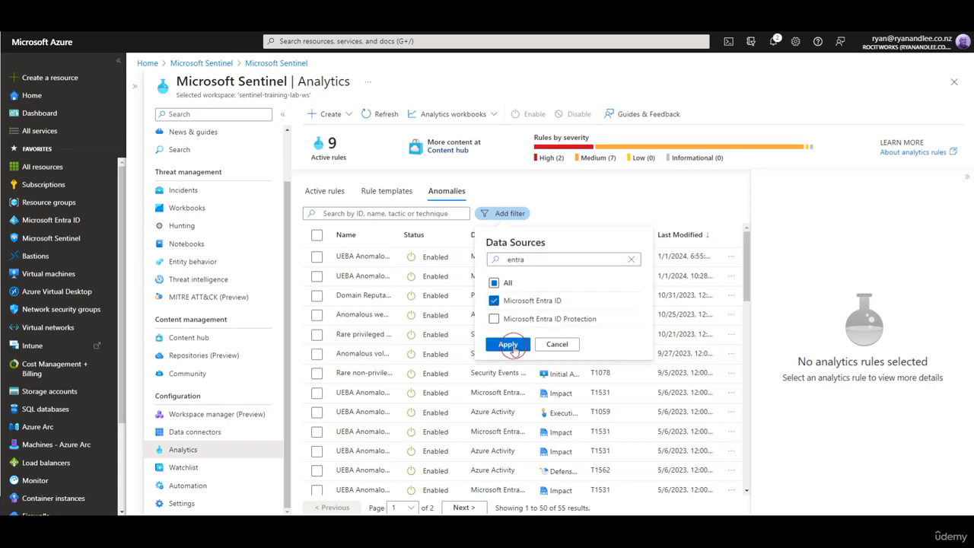
{"action": "left_click", "coordinate": [507, 346]}
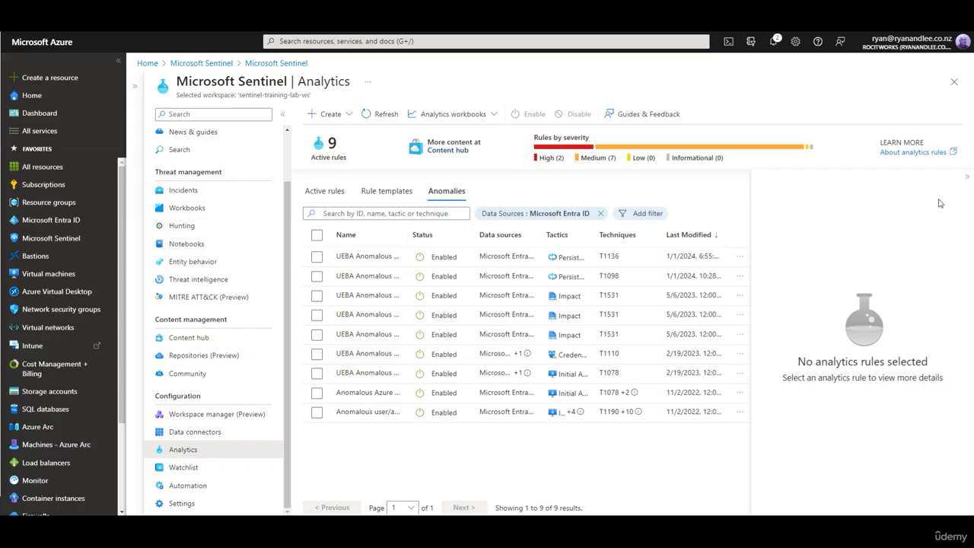
Step: Widen the anomaly list and open the UEBA Anomalous Account Creation rule for editing
{"action": "left_click", "coordinate": [969, 178]}
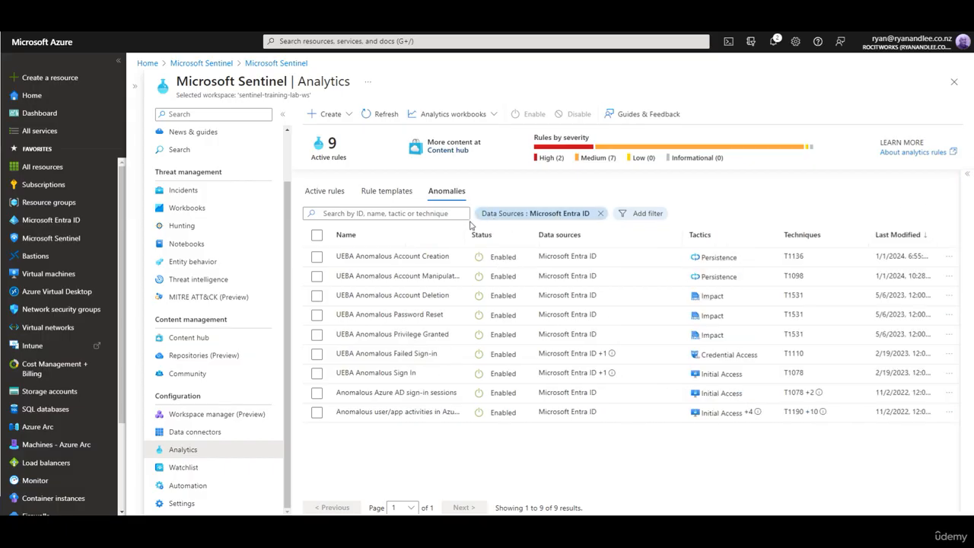
{"action": "left_click_drag", "start_coordinate": [465, 234], "coordinate": [494, 234]}
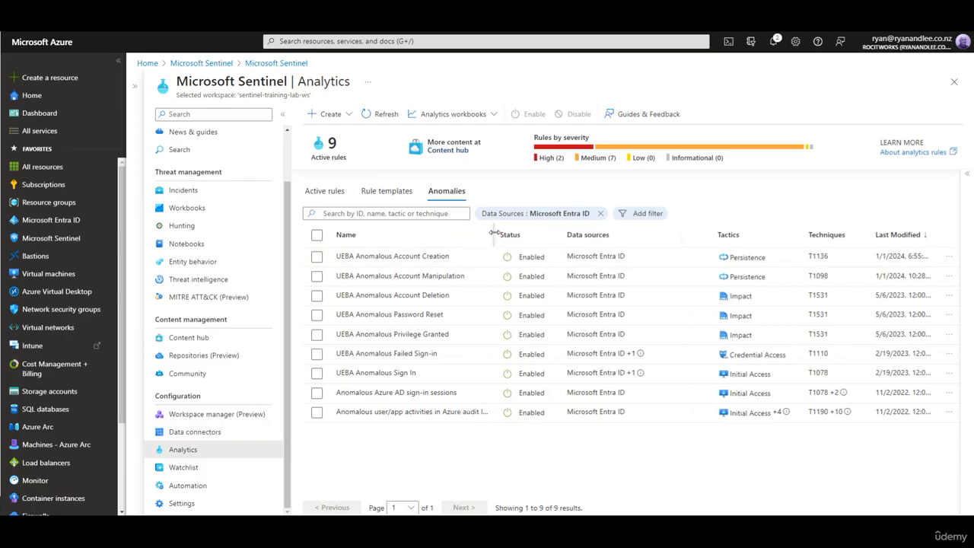
{"action": "left_click", "coordinate": [438, 258]}
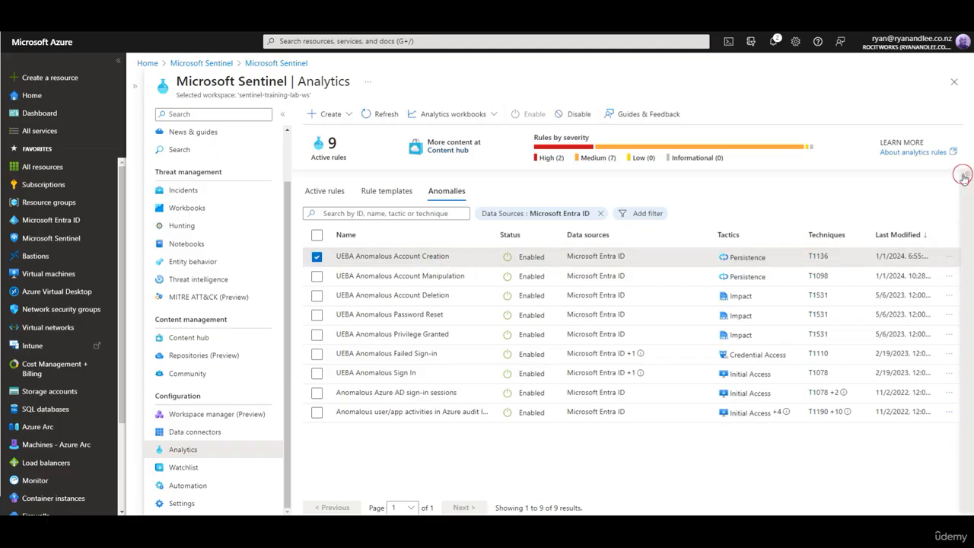
{"action": "left_click", "coordinate": [783, 496]}
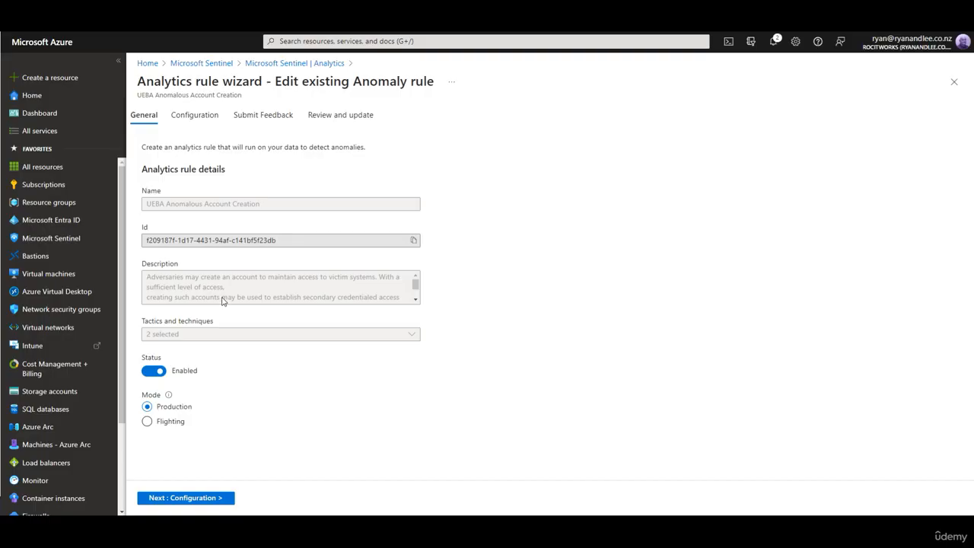
Step: Step through the rule wizard's Configuration, Submit Feedback and Review pages and save the rule unchanged
{"action": "left_click", "coordinate": [203, 500]}
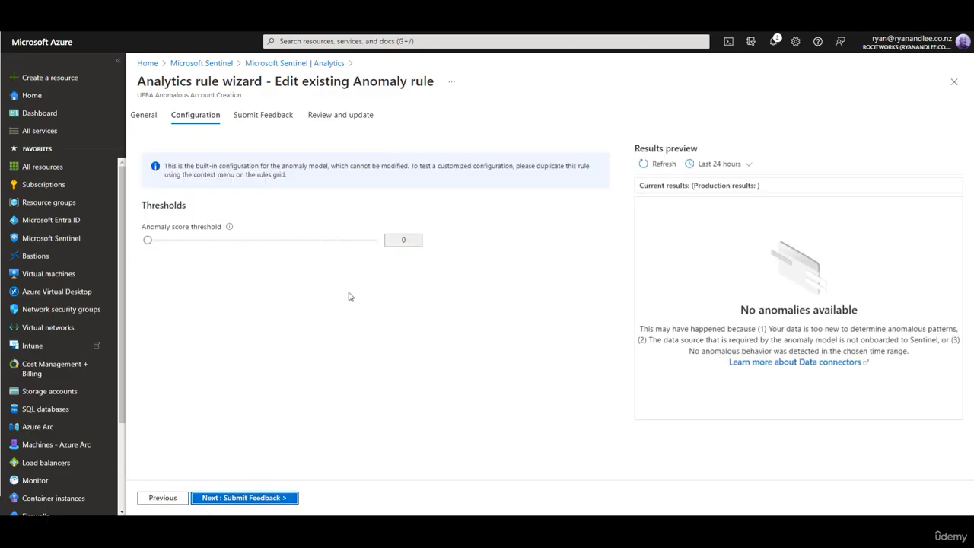
{"action": "left_click", "coordinate": [268, 505]}
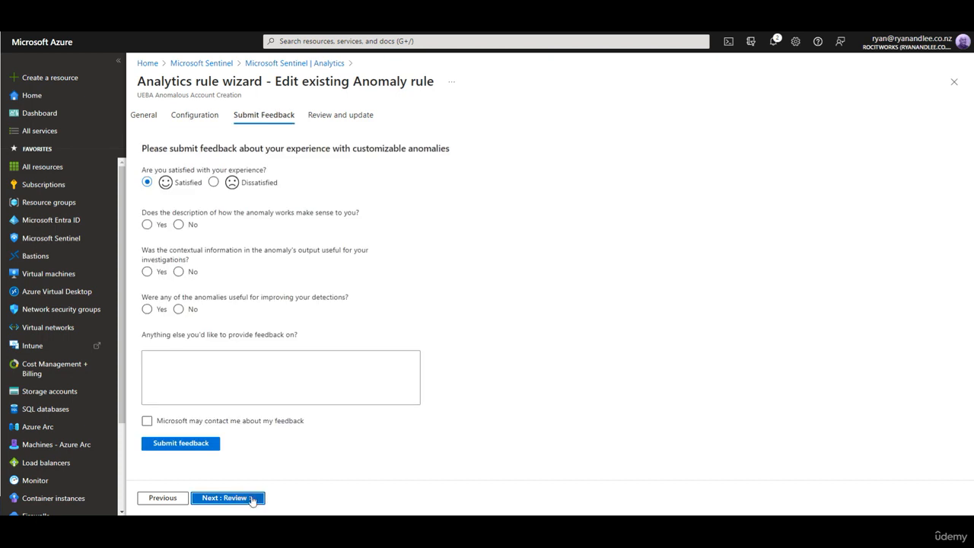
{"action": "left_click", "coordinate": [226, 496]}
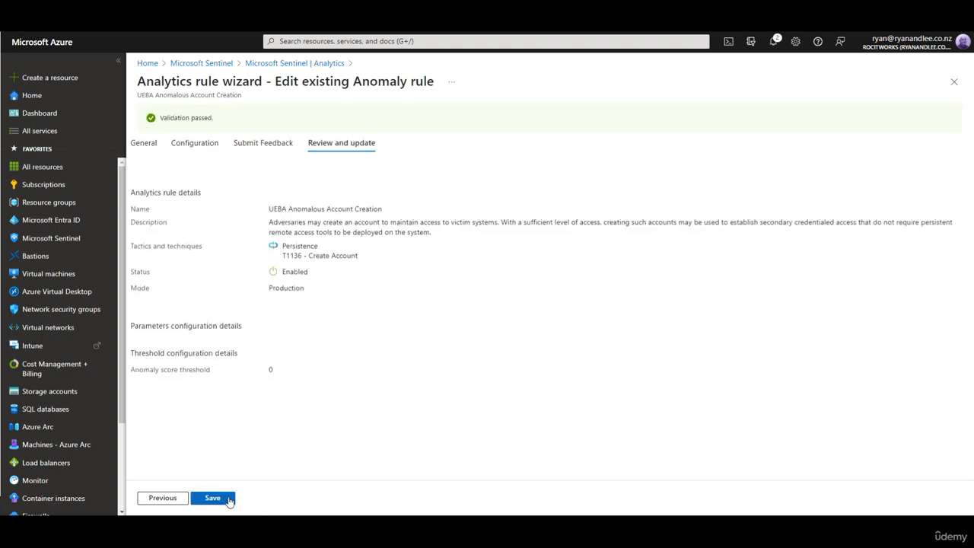
{"action": "left_click", "coordinate": [225, 498]}
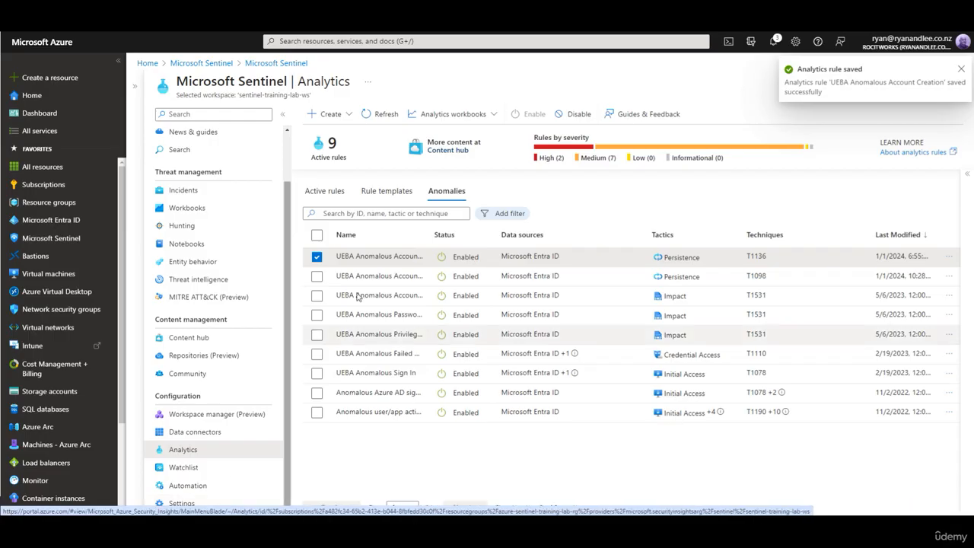
Step: Duplicate the UEBA Anomalous Account Creation anomaly rule
{"action": "left_click_drag", "start_coordinate": [433, 234], "coordinate": [526, 225]}
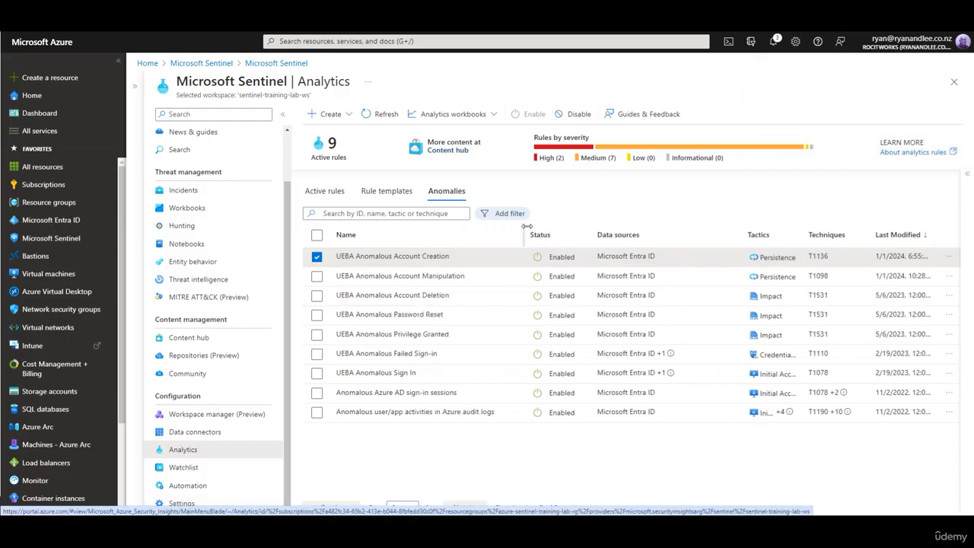
{"action": "right_click", "coordinate": [416, 261]}
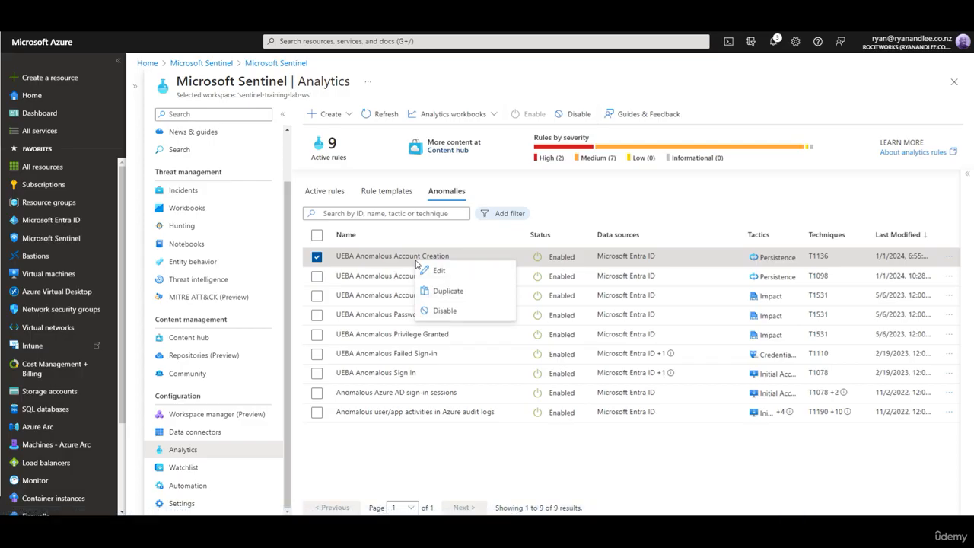
{"action": "left_click", "coordinate": [445, 293]}
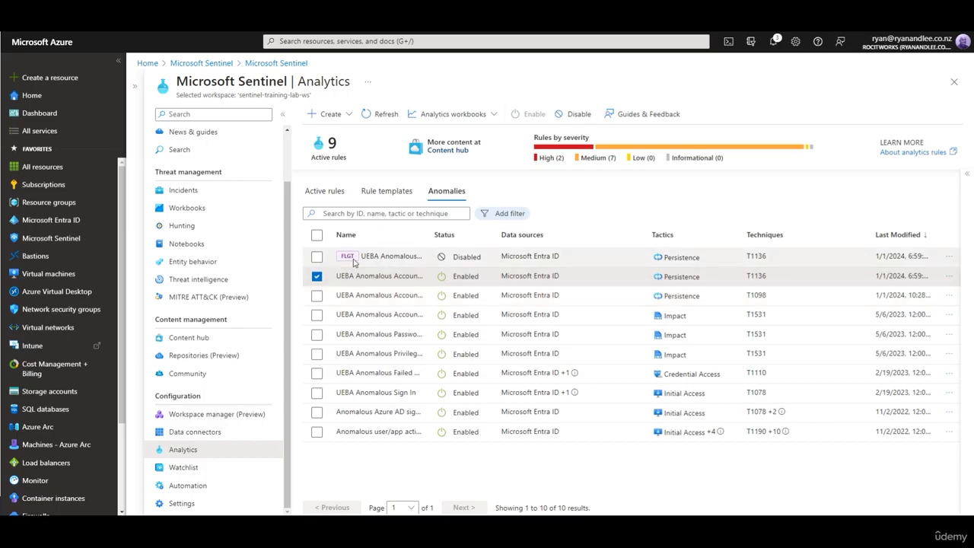
Step: Open the customized UEBA Anomalous Account Creation rule for editing and switch its mode to Production, confirming the change
{"action": "left_click", "coordinate": [472, 259]}
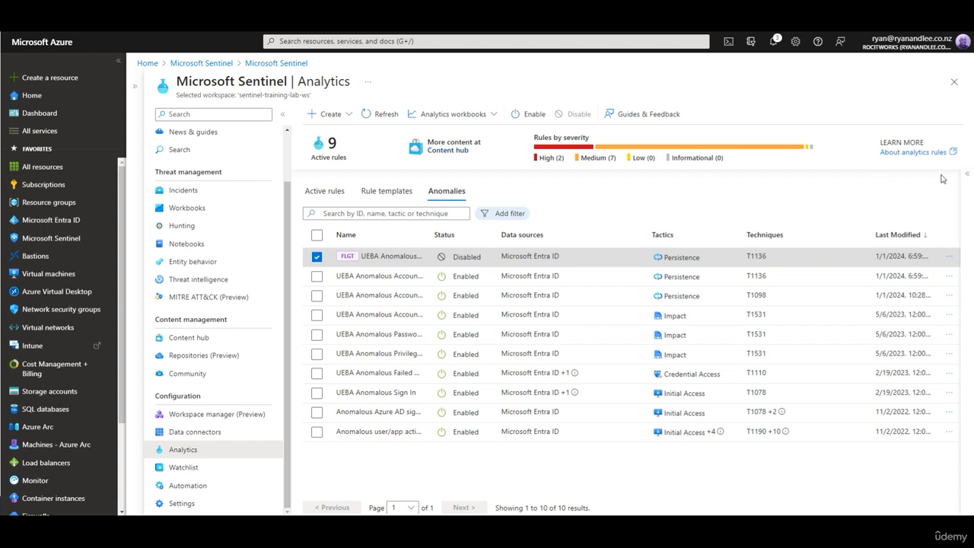
{"action": "left_click", "coordinate": [786, 499]}
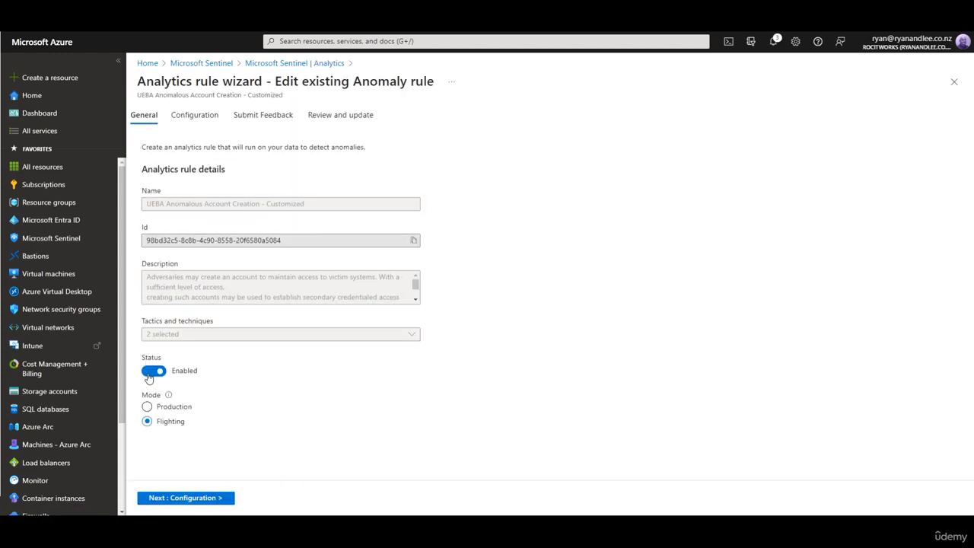
{"action": "left_click", "coordinate": [155, 411]}
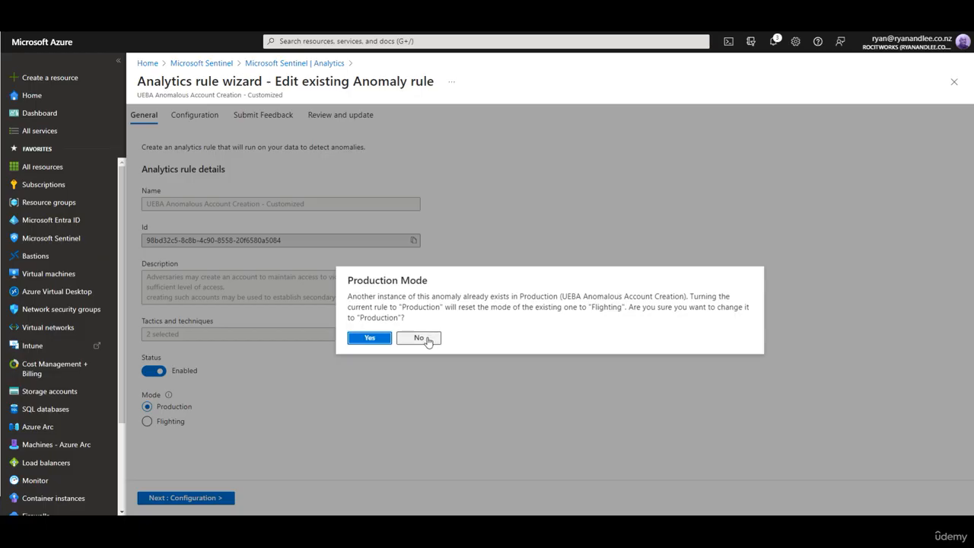
{"action": "left_click", "coordinate": [378, 342]}
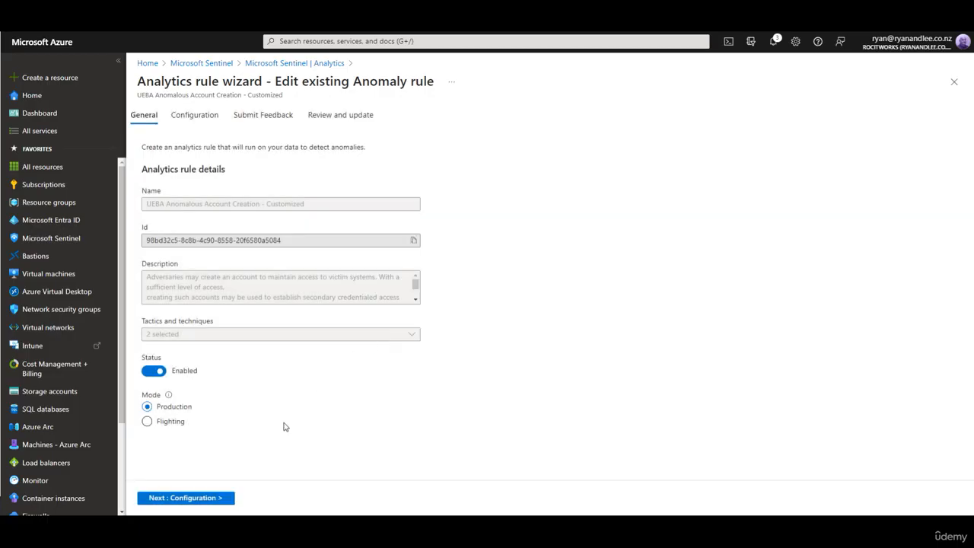
Step: Set the anomaly score threshold to about 0.83 and save the customized rule
{"action": "left_click", "coordinate": [199, 499]}
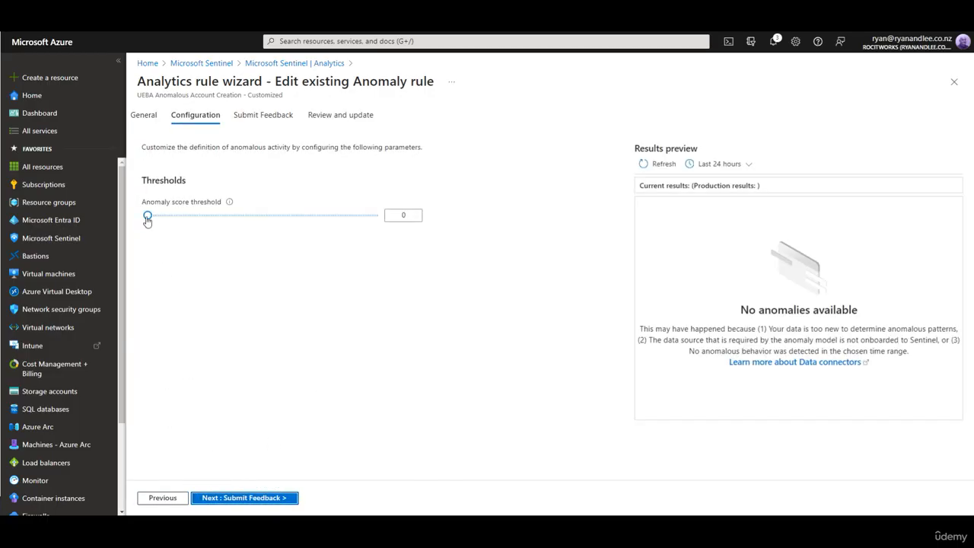
{"action": "left_click_drag", "start_coordinate": [147, 215], "coordinate": [337, 224]}
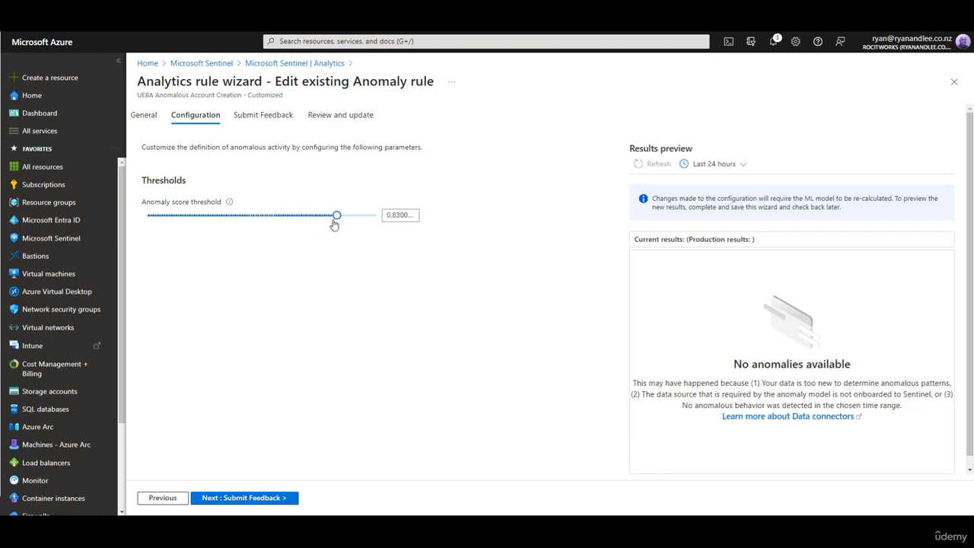
{"action": "left_click", "coordinate": [272, 502]}
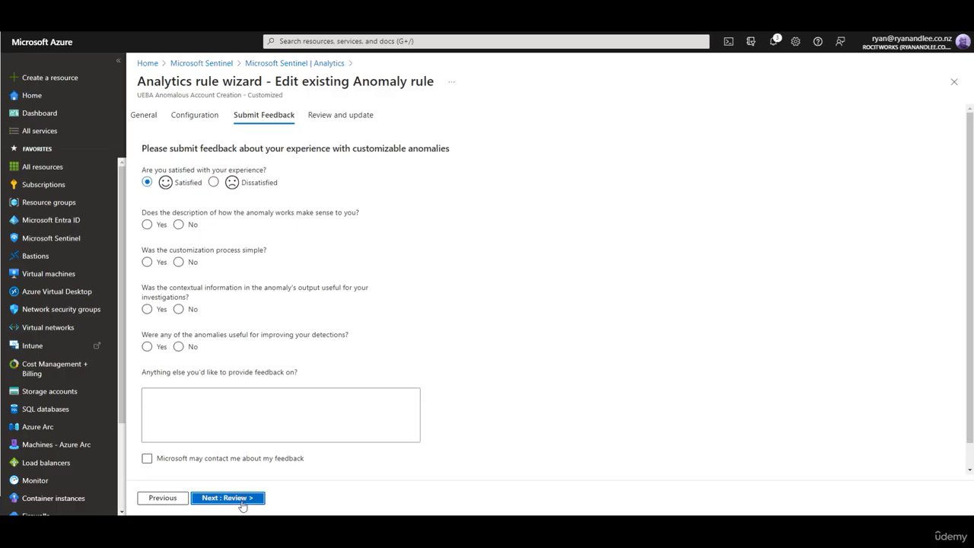
{"action": "left_click", "coordinate": [242, 501]}
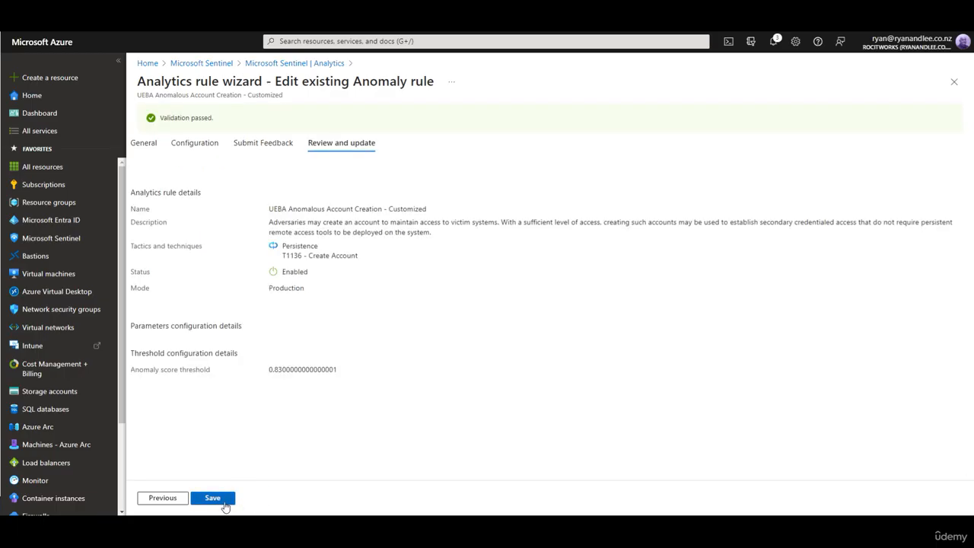
{"action": "left_click", "coordinate": [213, 498]}
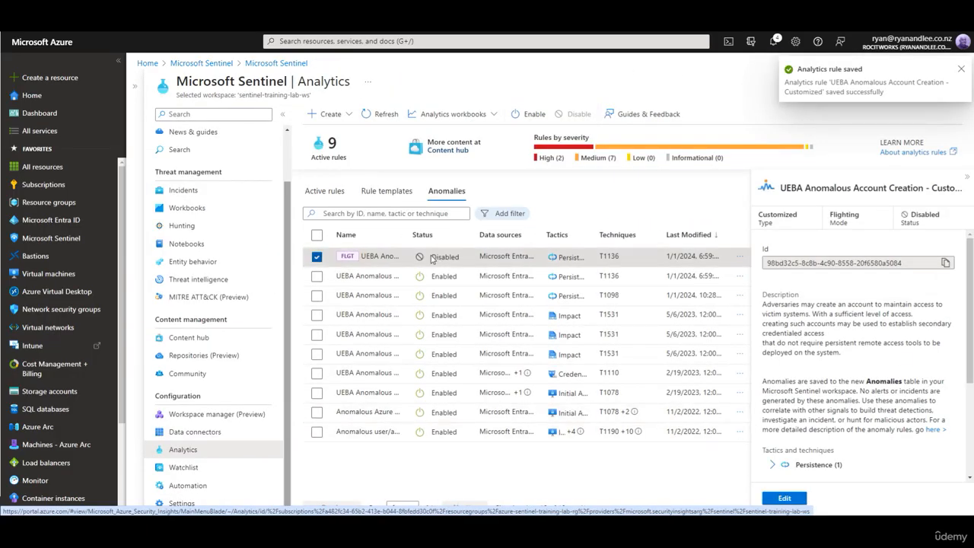
Step: Close the rule details pane and enable the customized anomaly rule
{"action": "left_click", "coordinate": [965, 177]}
{"action": "left_click", "coordinate": [520, 120]}
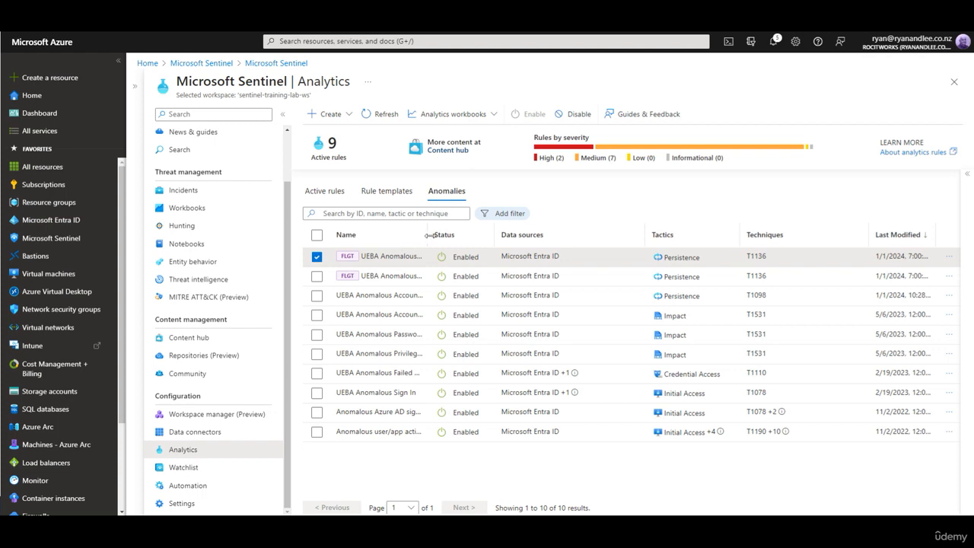
Step: Inspect the original UEBA Anomalous Account Creation rule's settings in its edit wizard, then return to Analytics without saving
{"action": "left_click_drag", "start_coordinate": [430, 234], "coordinate": [537, 234]}
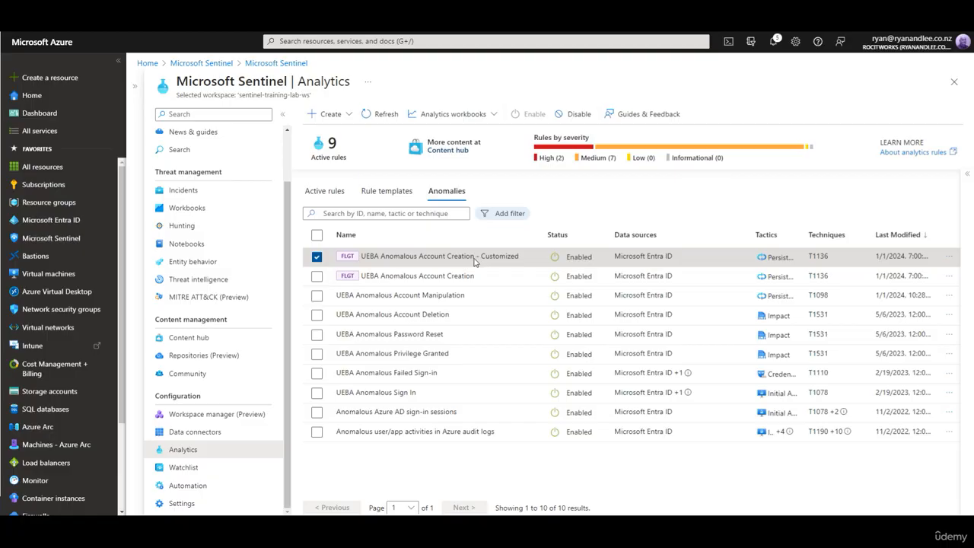
{"action": "left_click", "coordinate": [317, 257]}
{"action": "left_click", "coordinate": [316, 277]}
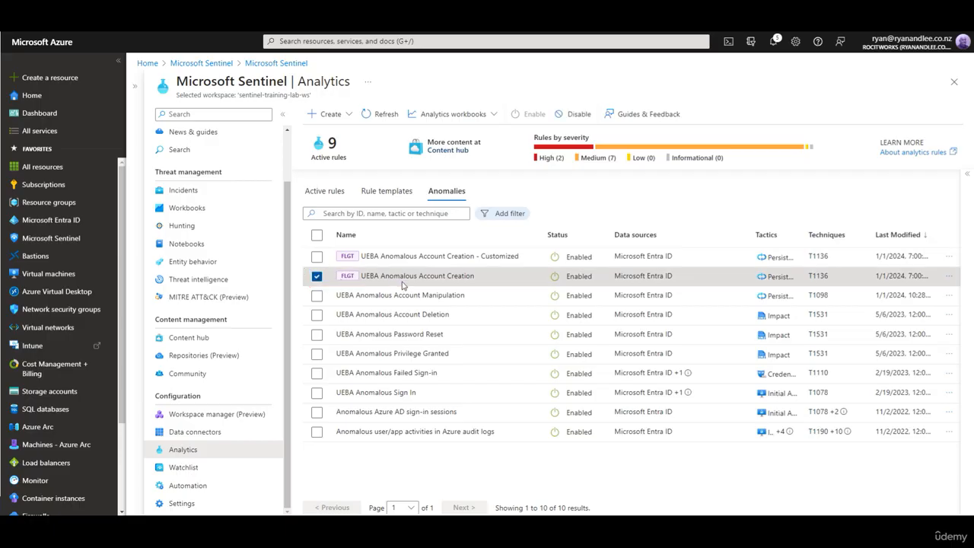
{"action": "left_click", "coordinate": [969, 177]}
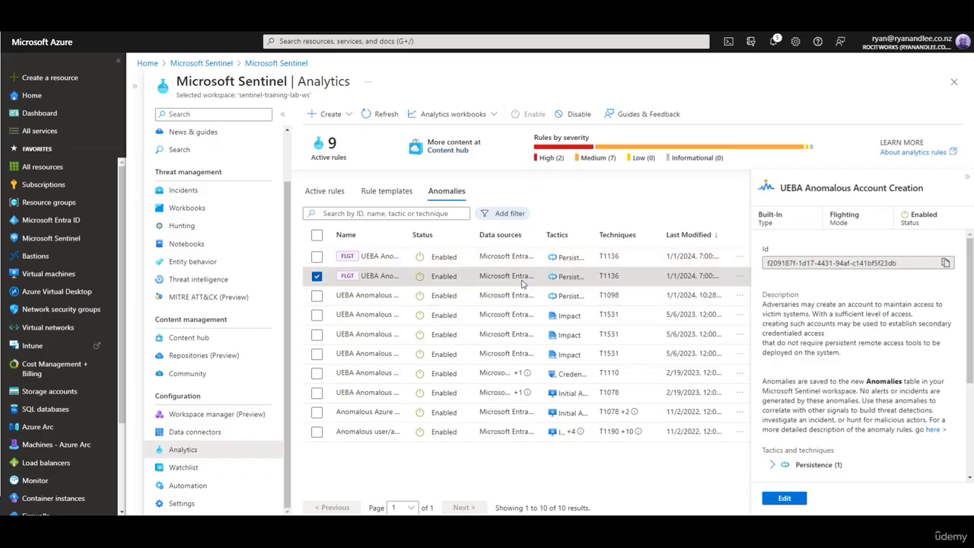
{"action": "left_click", "coordinate": [788, 499]}
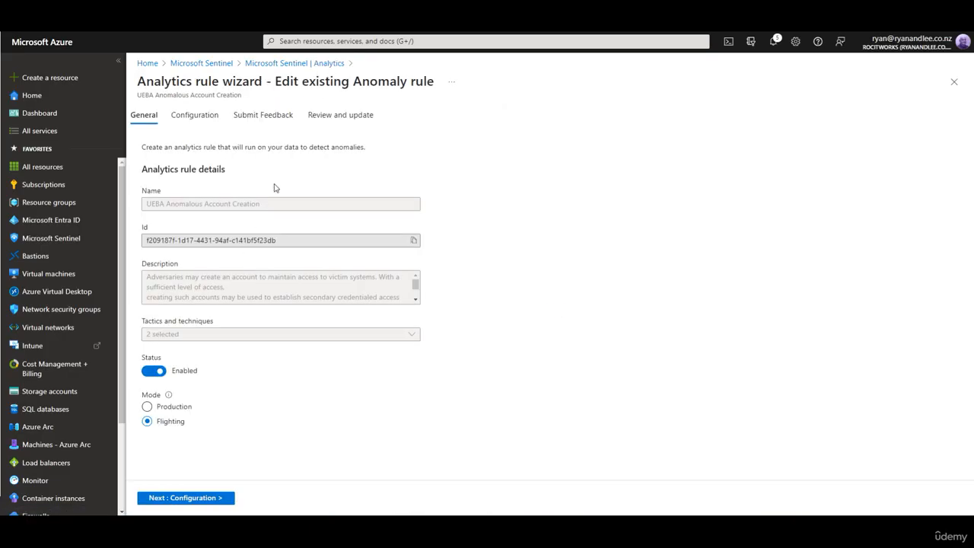
{"action": "left_click", "coordinate": [340, 116]}
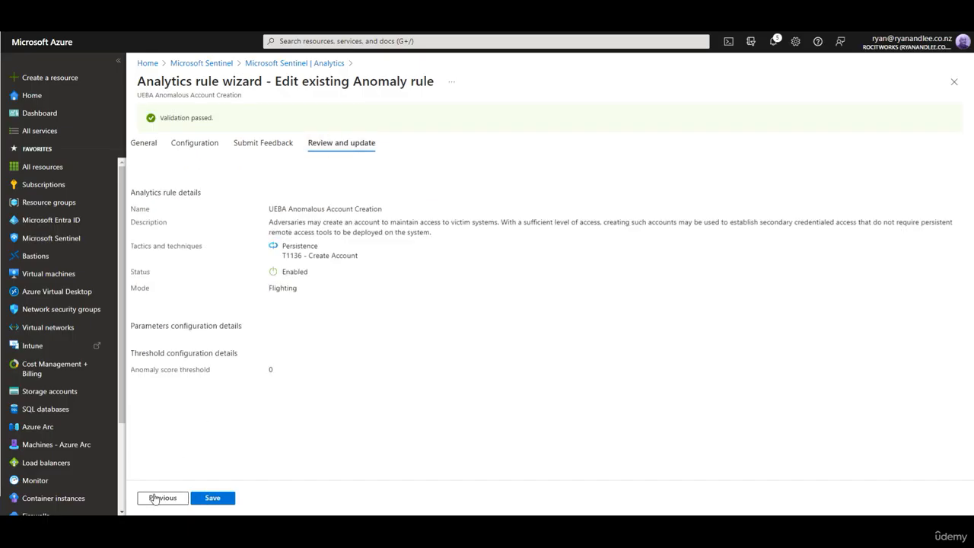
{"action": "left_click", "coordinate": [295, 63]}
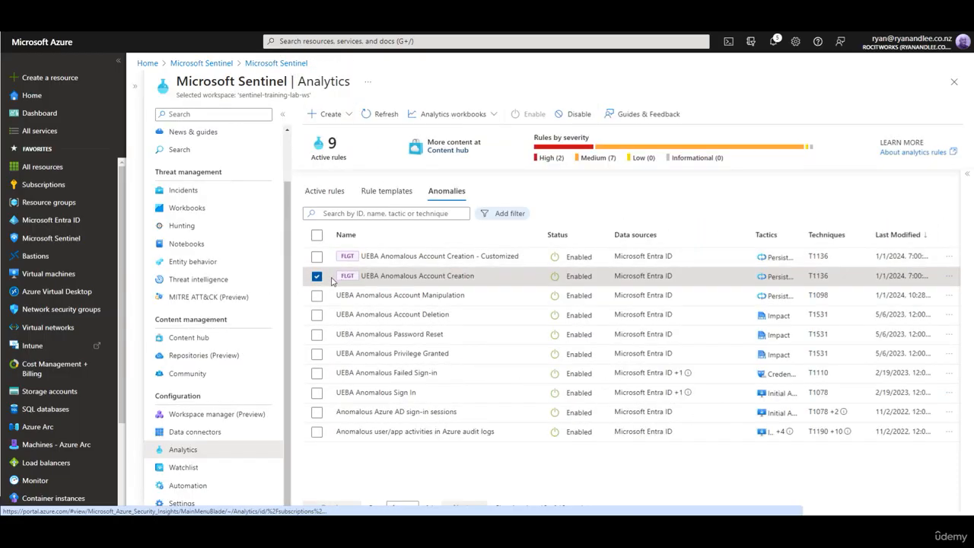
Step: Select the customized UEBA Anomalous Account Creation rule and open it for editing
{"action": "left_click", "coordinate": [316, 277]}
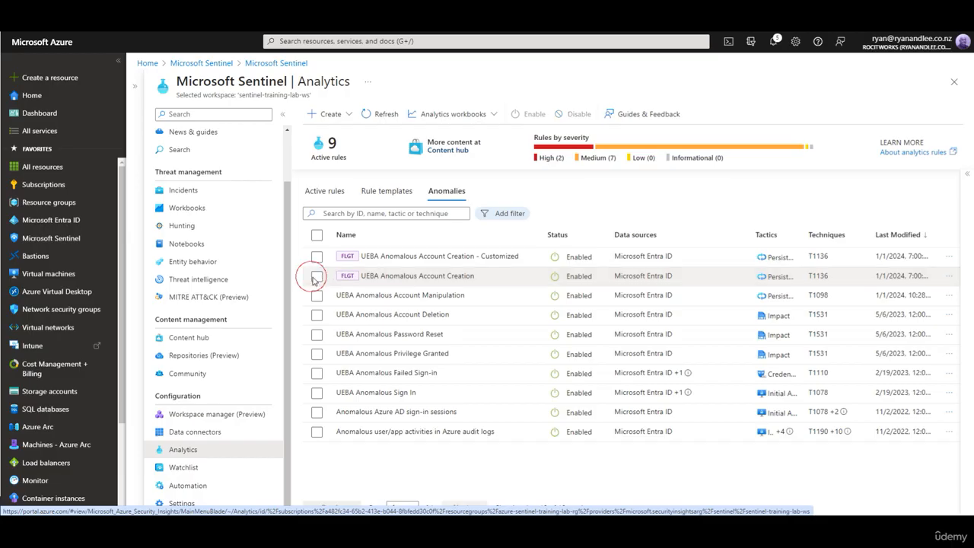
{"action": "left_click", "coordinate": [396, 279]}
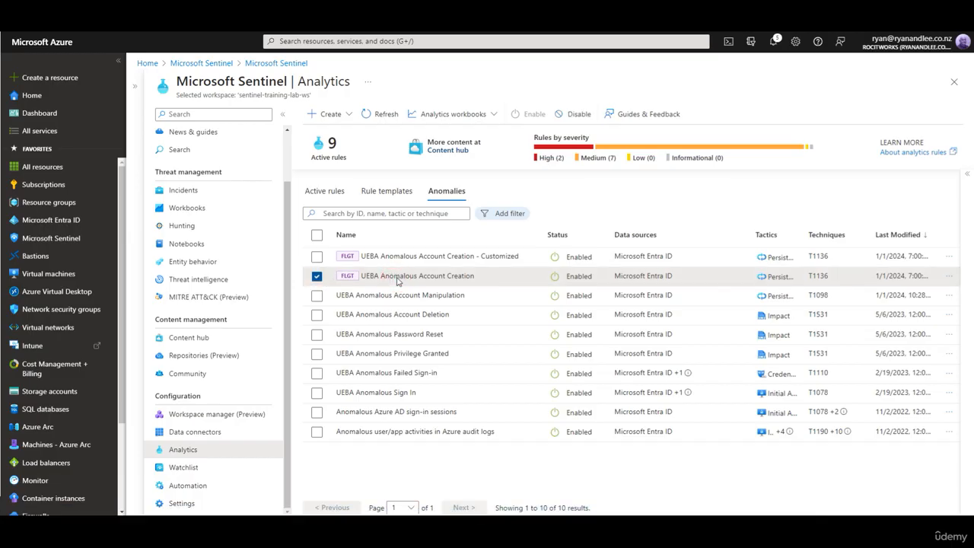
{"action": "left_click", "coordinate": [440, 258]}
{"action": "left_click", "coordinate": [441, 277]}
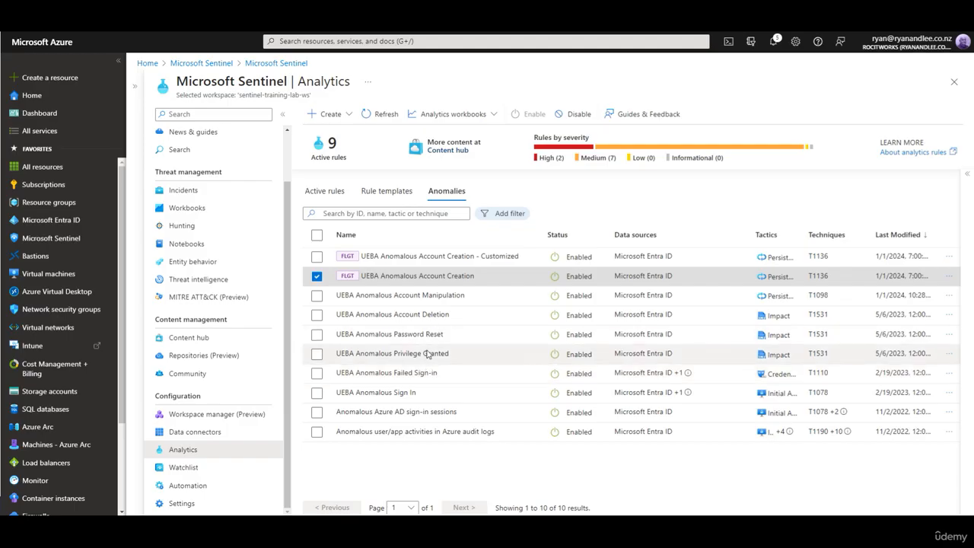
{"action": "left_click", "coordinate": [416, 258]}
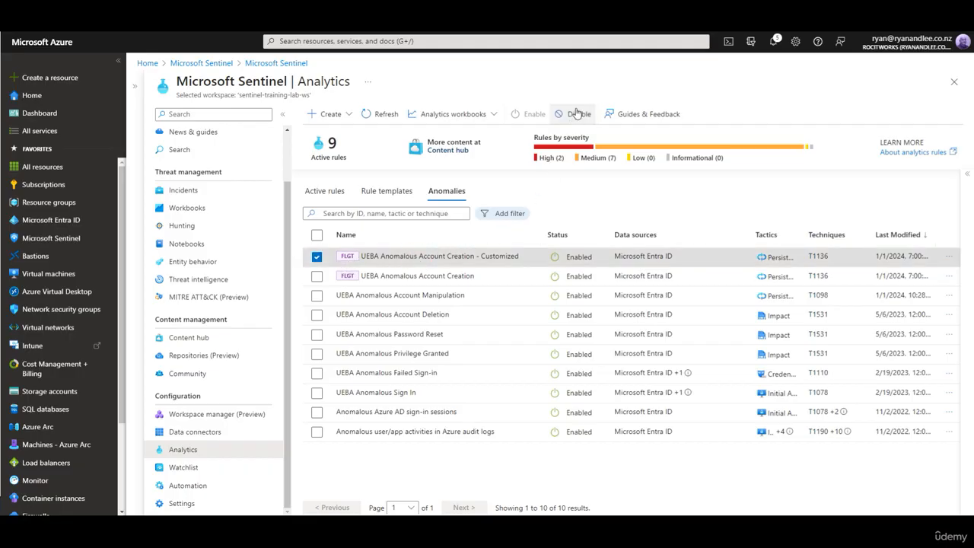
{"action": "left_click", "coordinate": [948, 256]}
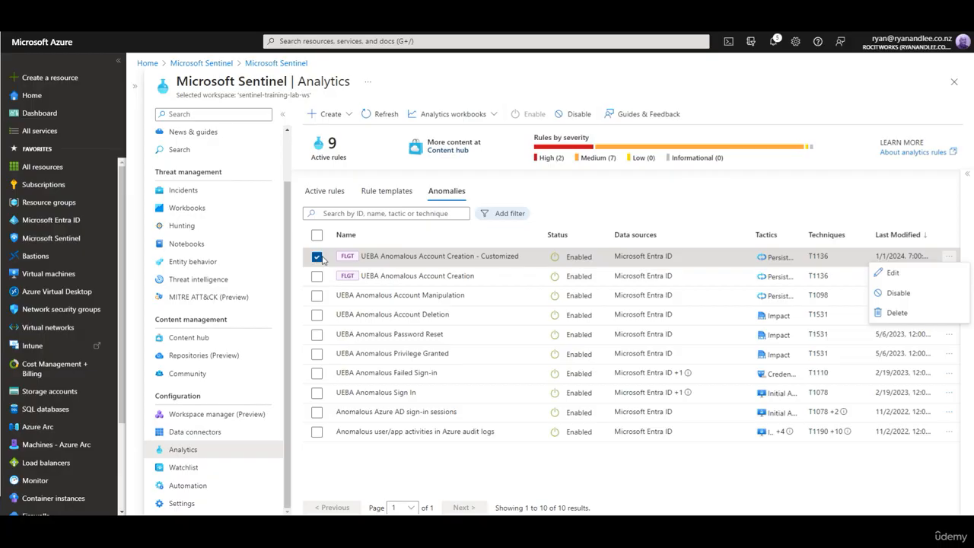
{"action": "left_click", "coordinate": [891, 275]}
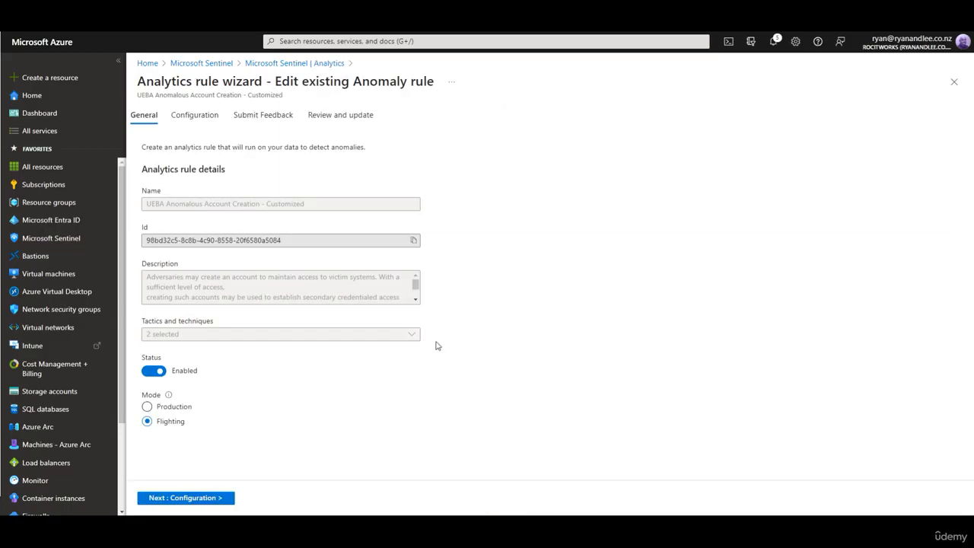
Step: Set the customized rule's mode to Production and save it through the wizard
{"action": "left_click", "coordinate": [148, 408]}
{"action": "left_click", "coordinate": [207, 498]}
{"action": "left_click", "coordinate": [216, 502]}
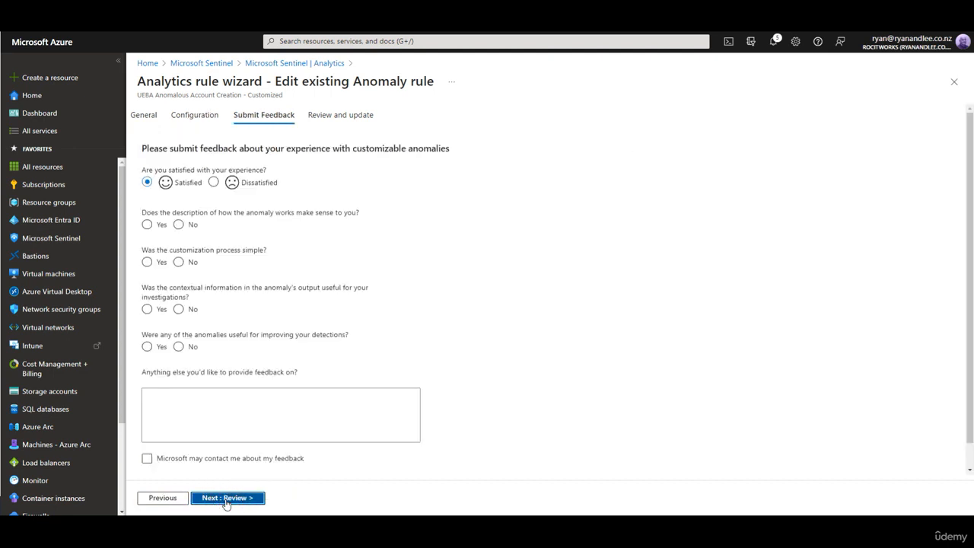
{"action": "left_click", "coordinate": [226, 499]}
{"action": "left_click", "coordinate": [226, 502]}
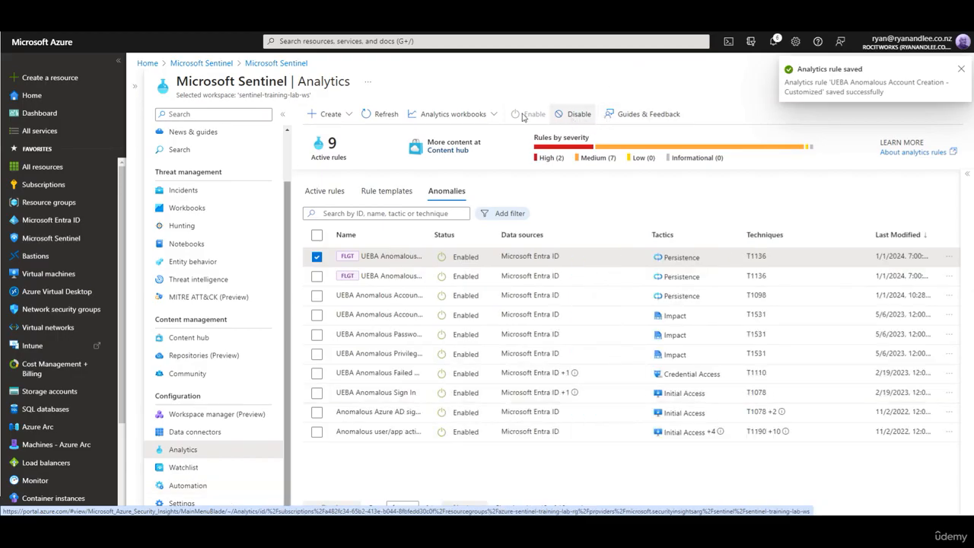
Step: Refresh the anomaly list and delete the UEBA Anomalous Account Creation - Customized rule
{"action": "left_click", "coordinate": [373, 116]}
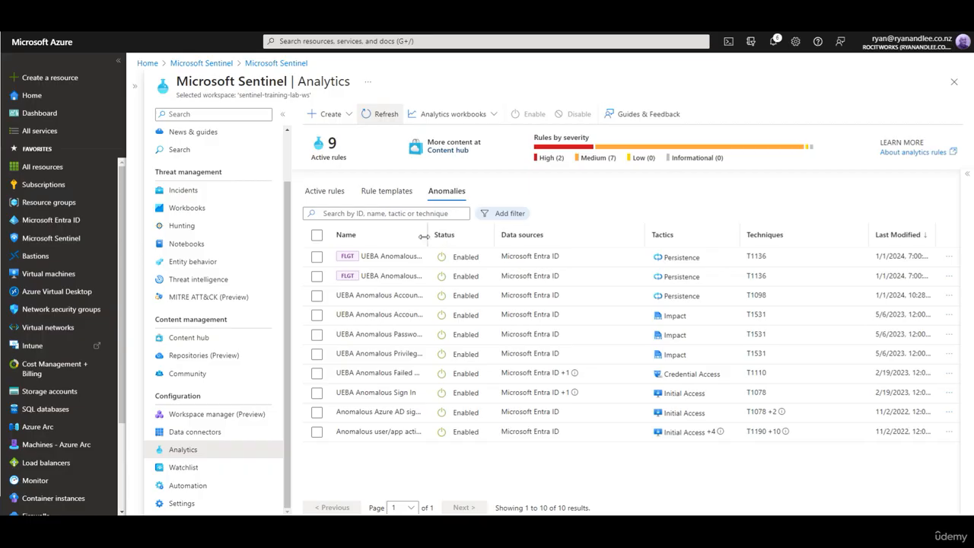
{"action": "left_click_drag", "start_coordinate": [424, 237], "coordinate": [525, 237]}
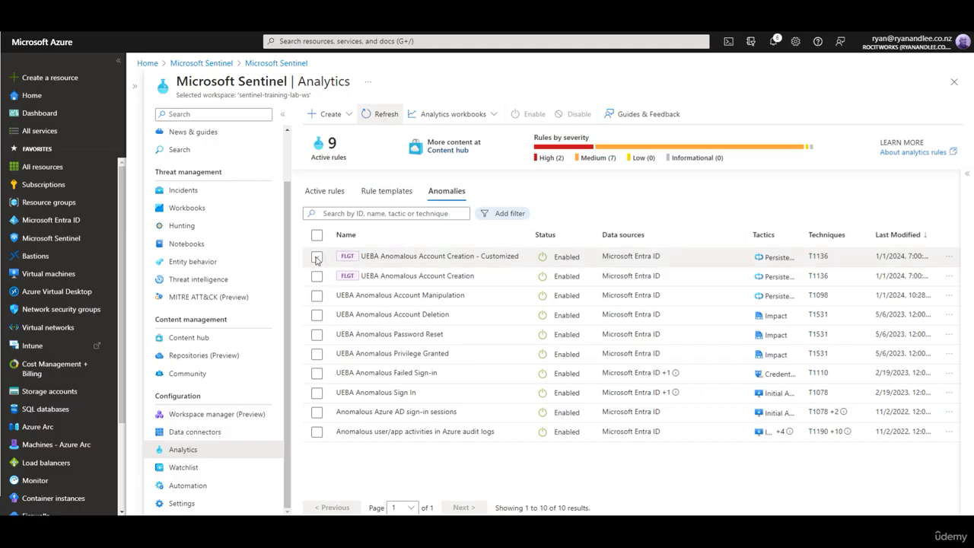
{"action": "left_click", "coordinate": [947, 258]}
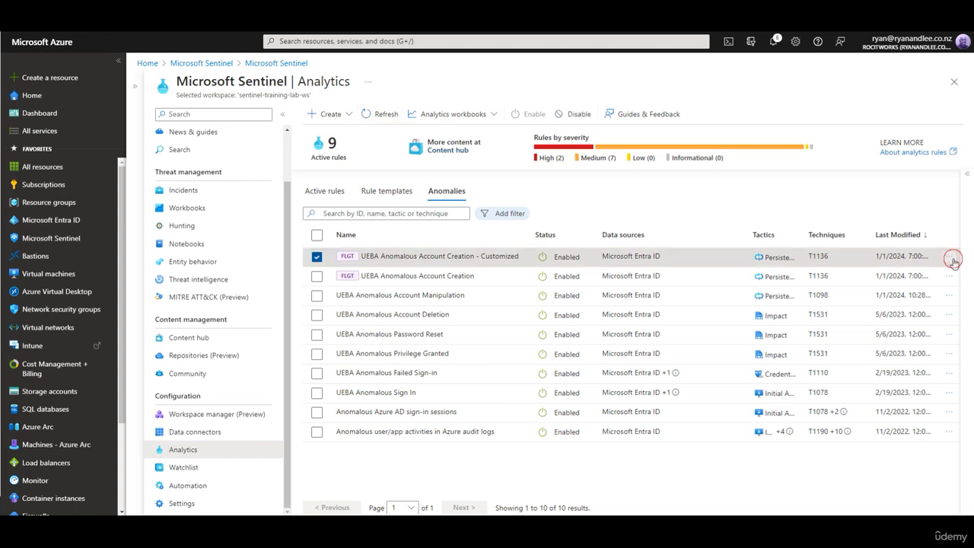
{"action": "left_click", "coordinate": [894, 312]}
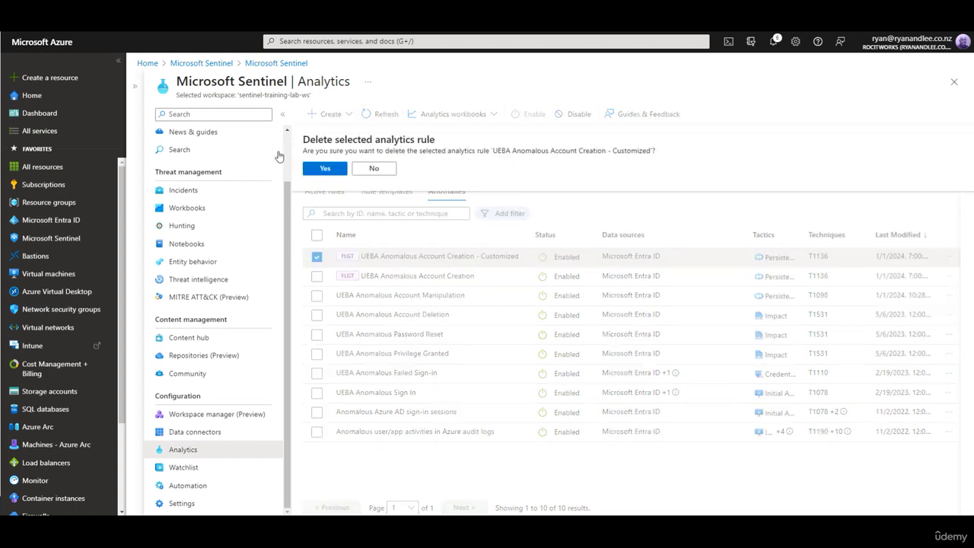
{"action": "left_click", "coordinate": [323, 169]}
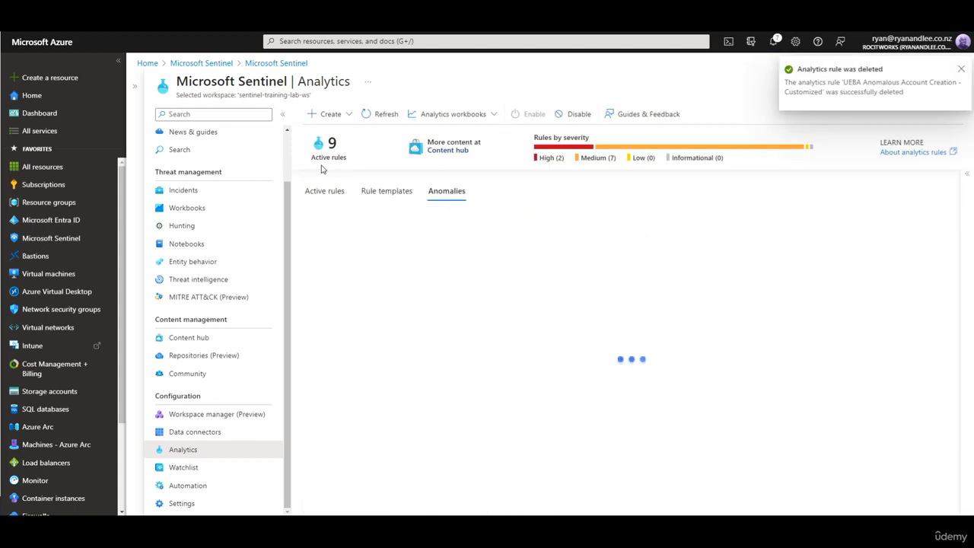